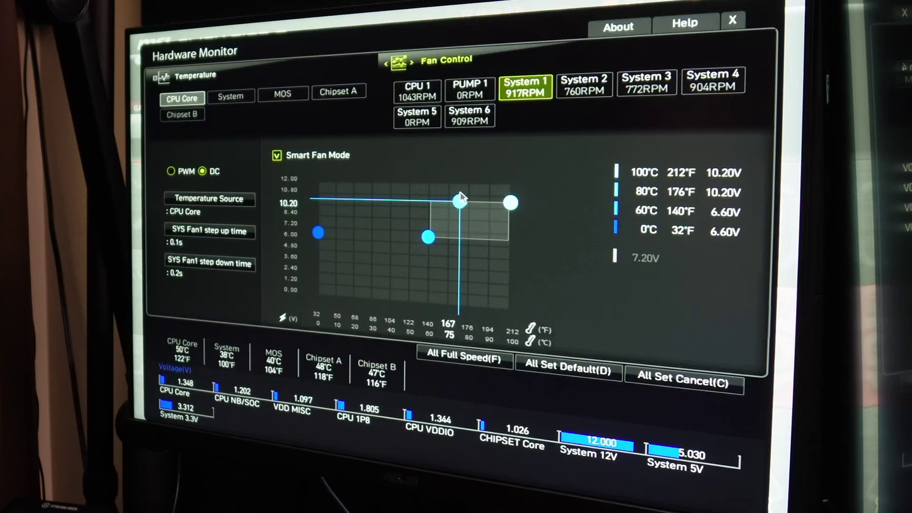
Finish placing the System 1 curve point, then check the System 2 and System 5 curves
{"action": "left_click", "coordinate": [461, 200]}
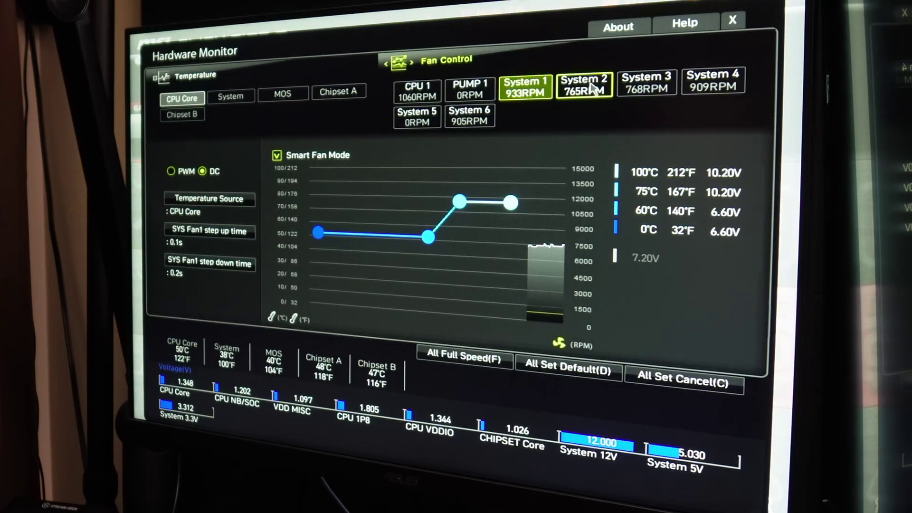
{"action": "left_click", "coordinate": [592, 87]}
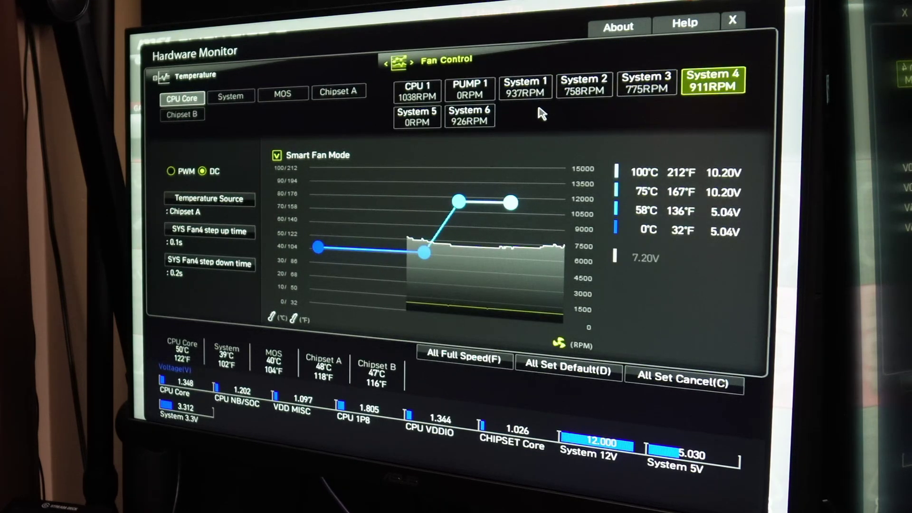
{"action": "left_click", "coordinate": [417, 122]}
Move System 6's upper curve point to 10.20V at 75°C, keeping 6.72V up to 60°C
{"action": "left_click", "coordinate": [476, 121]}
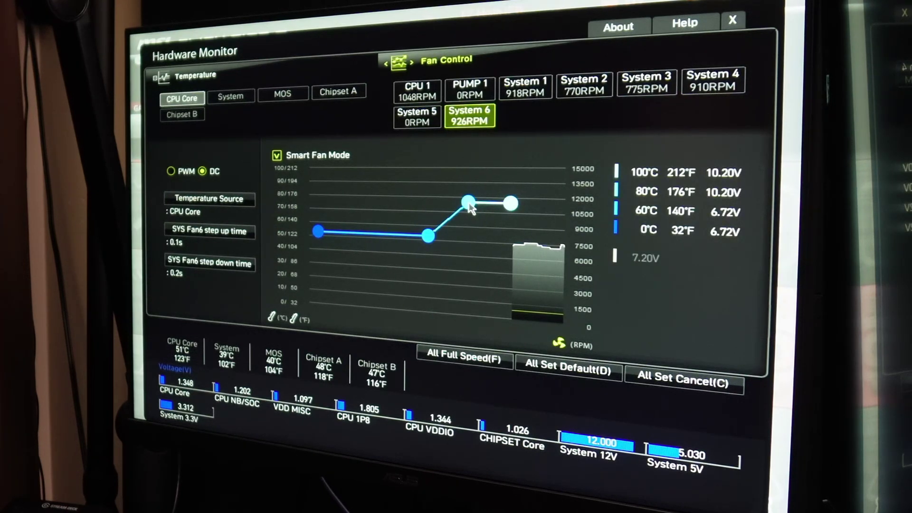
{"action": "left_click_drag", "start_coordinate": [469, 206], "coordinate": [460, 205]}
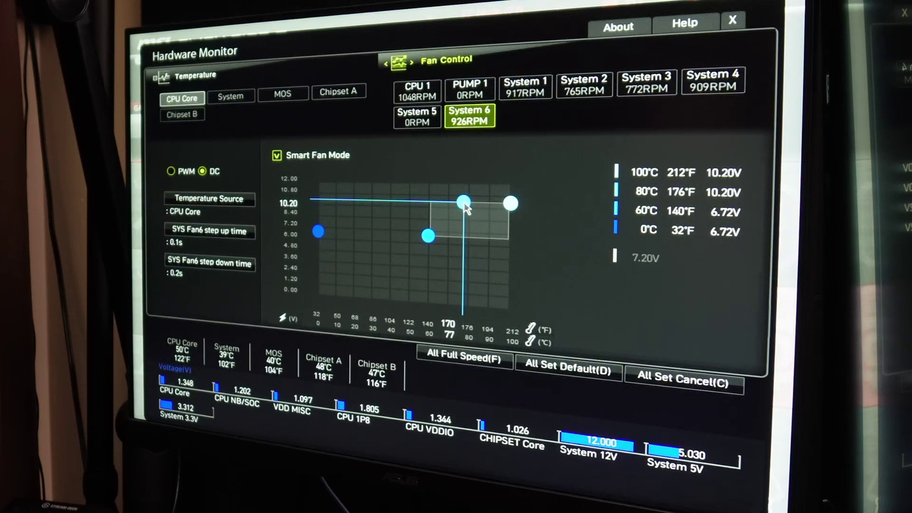
{"action": "left_click_drag", "start_coordinate": [460, 202], "coordinate": [459, 202]}
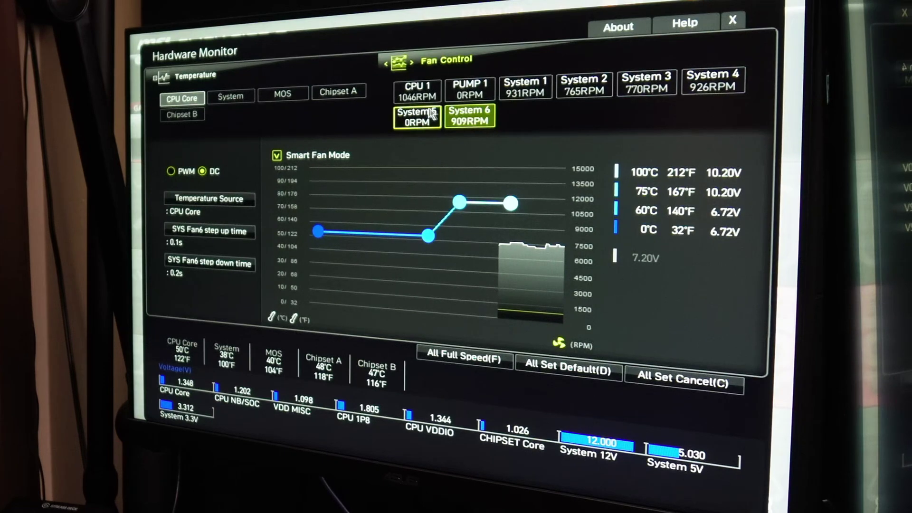
{"action": "left_click", "coordinate": [412, 91]}
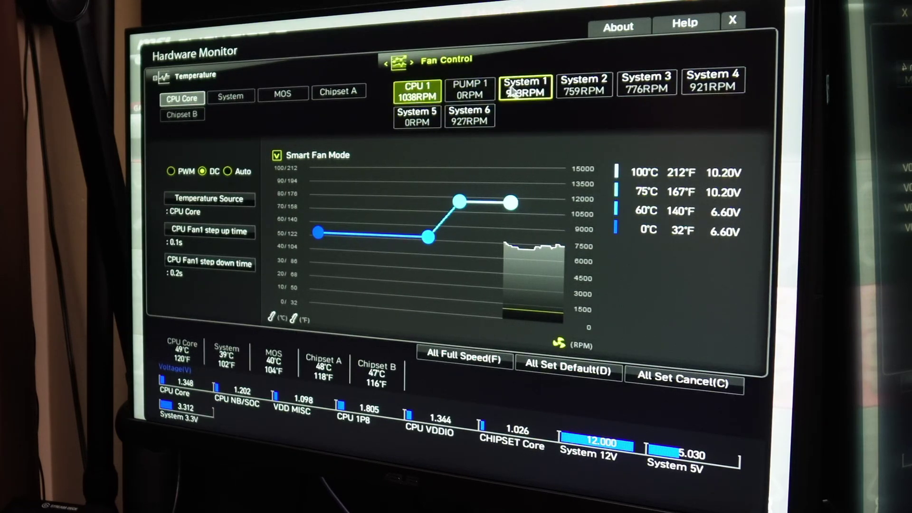